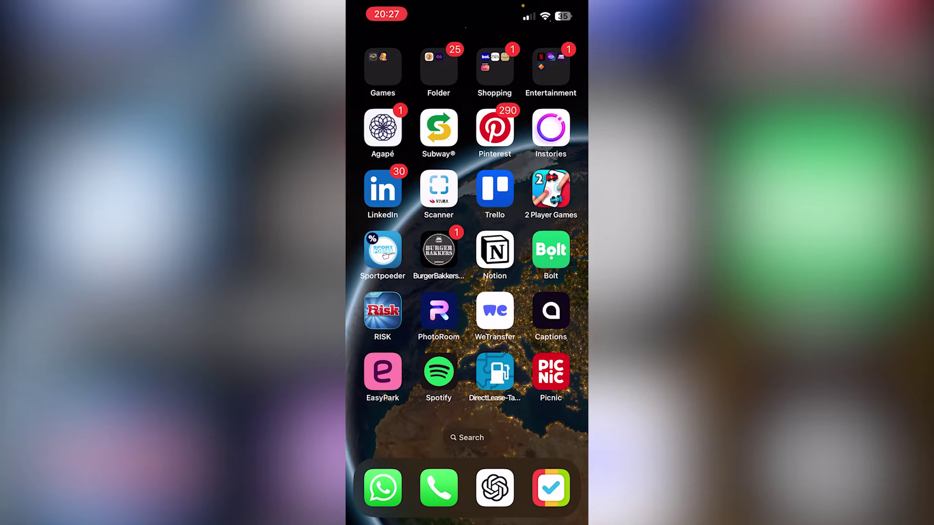
# Step: Launch Spotify and go to Settings and privacy from the profile menu
pyautogui.click(438, 373)
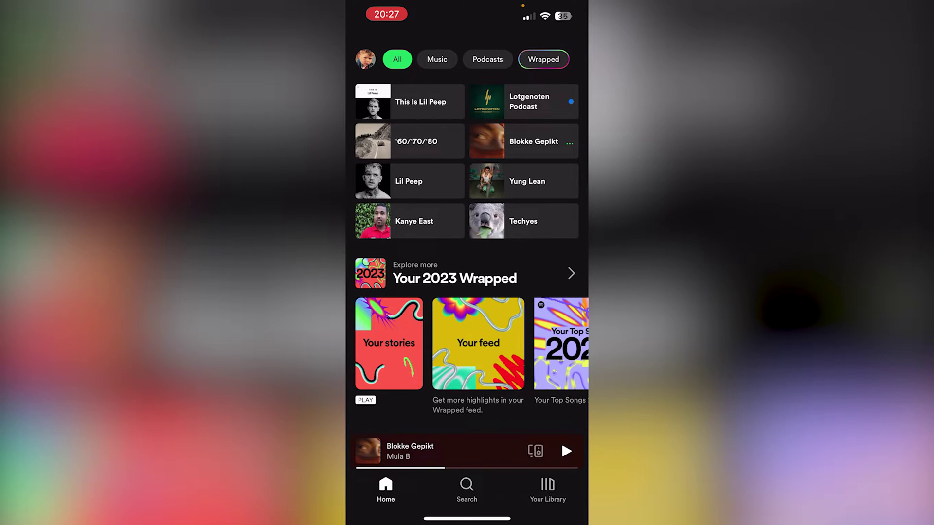
pyautogui.click(364, 60)
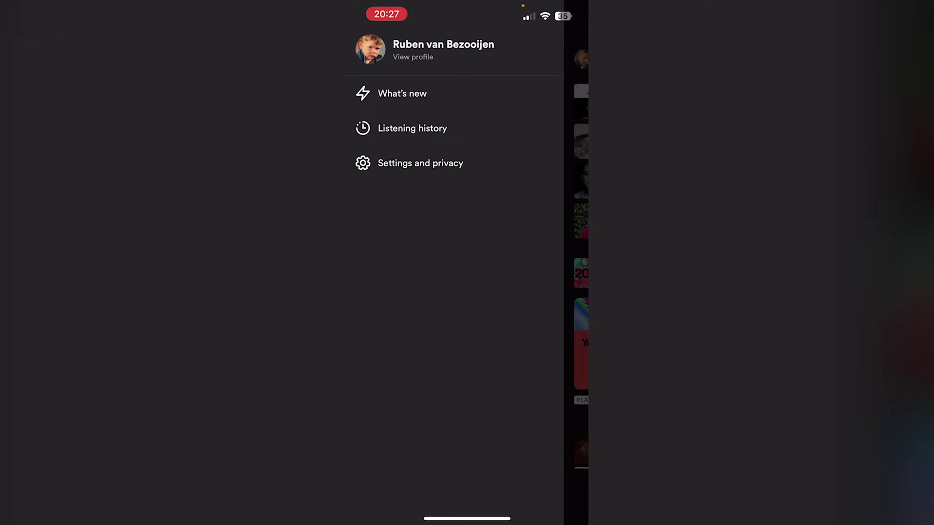
pyautogui.click(420, 162)
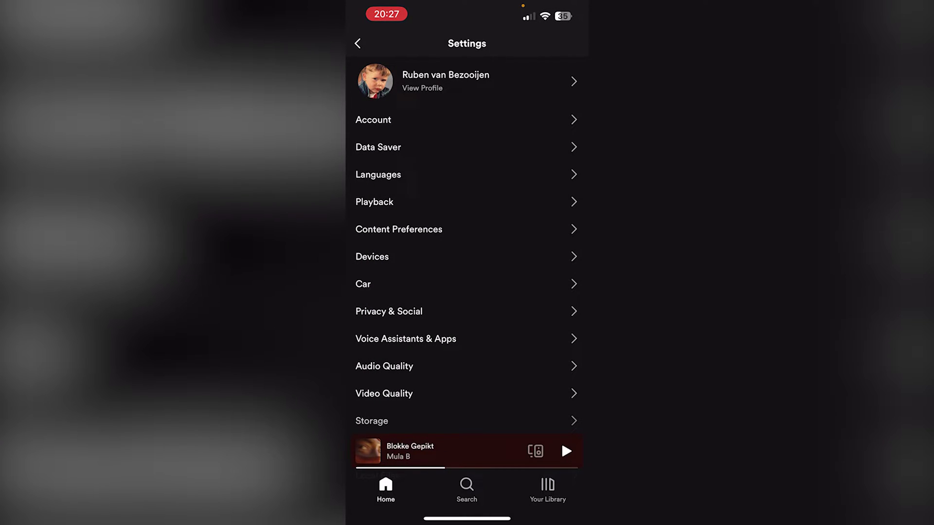
# Step: Change the Playback volume level from Normal to Loud
pyautogui.click(467, 201)
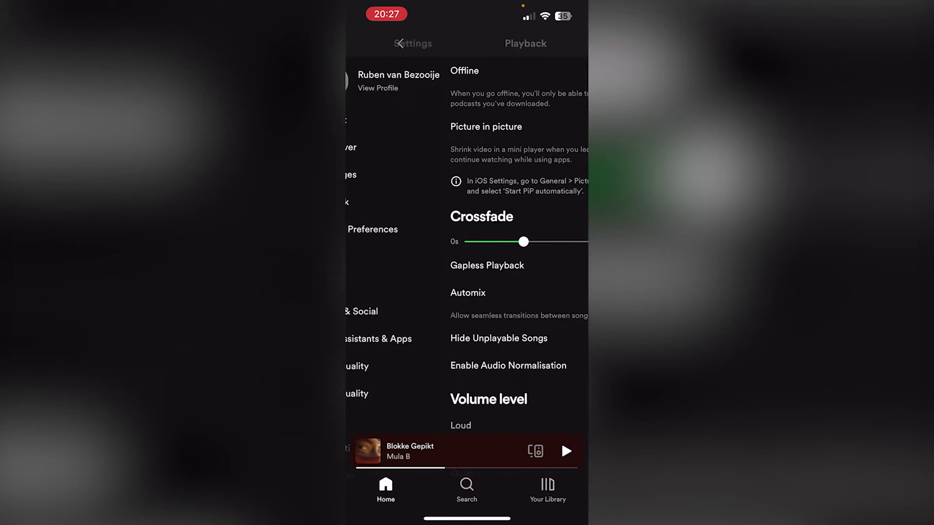
pyautogui.scroll(-5, 467, 292)
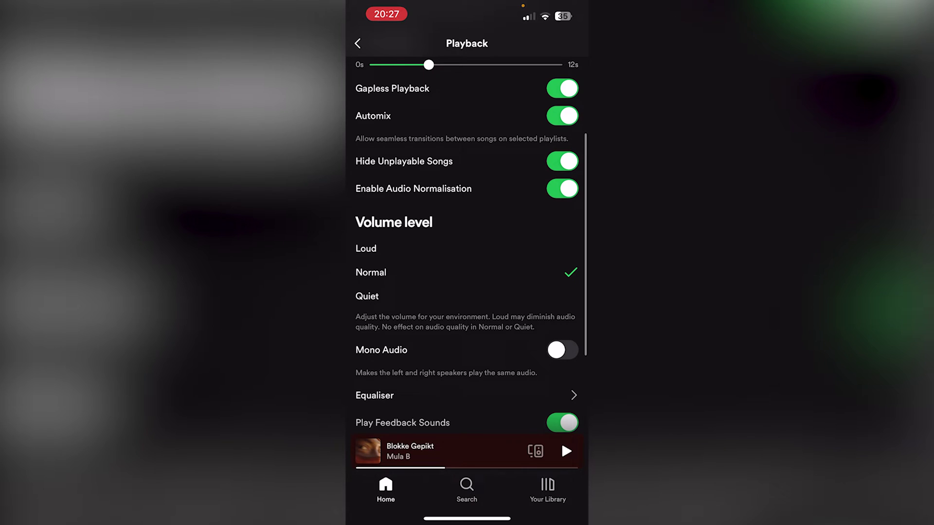
pyautogui.scroll(-1, 467, 292)
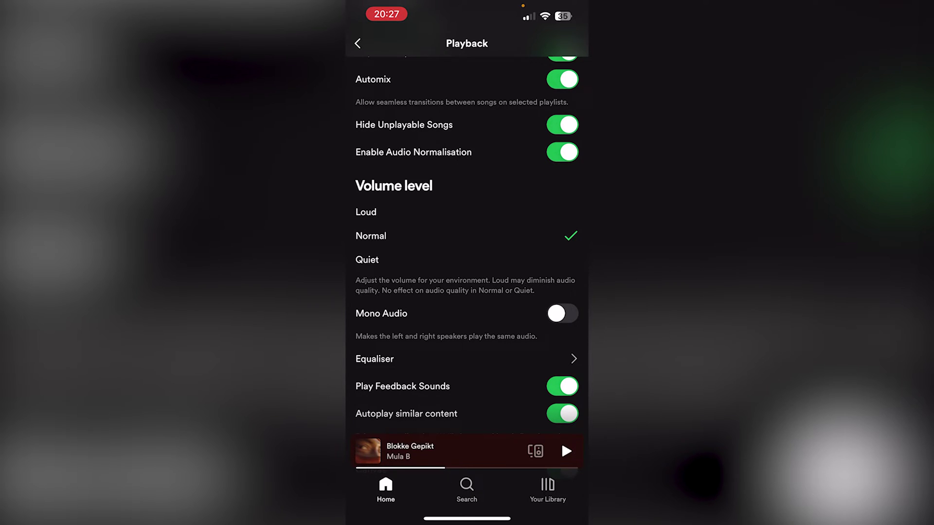
pyautogui.click(467, 212)
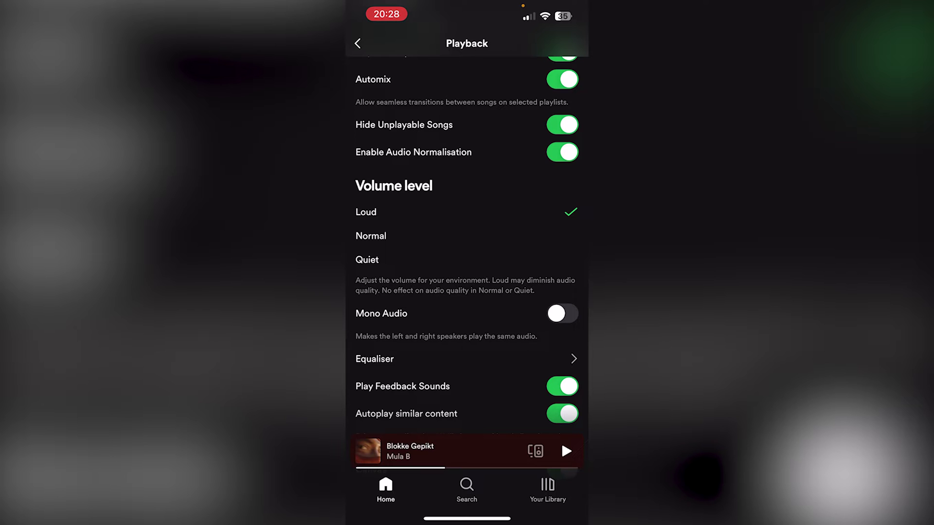
# Step: Leave Spotify and open the iOS Settings app through system search
pyautogui.moveTo(467, 519); pyautogui.dragTo(467, 365)
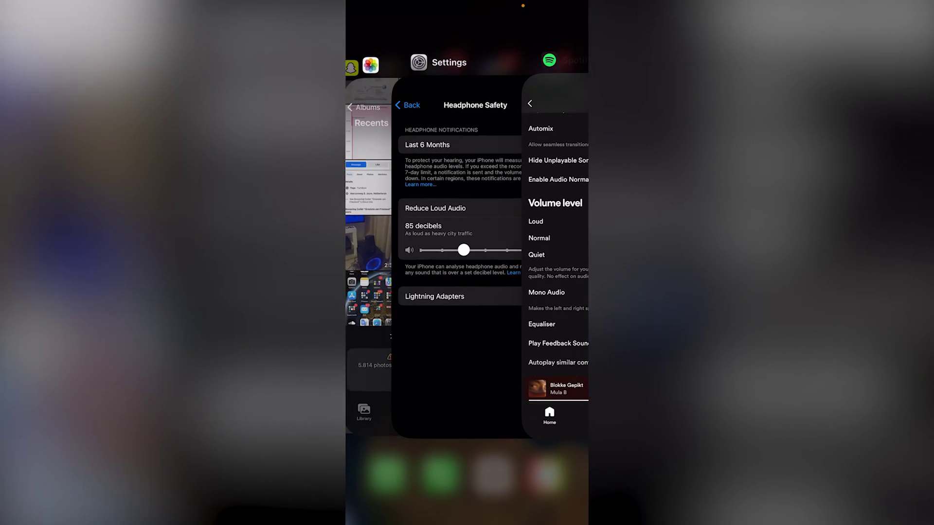
pyautogui.click(467, 475)
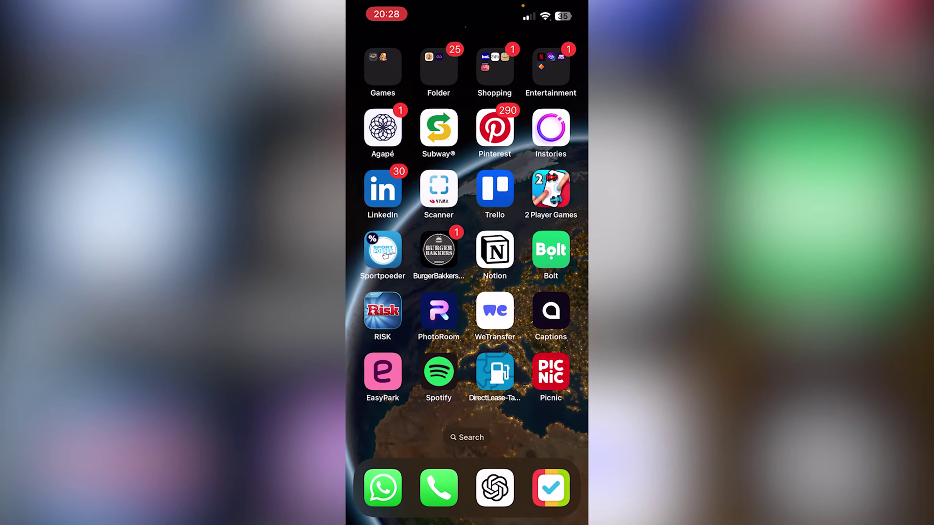
pyautogui.moveTo(468, 219); pyautogui.dragTo(467, 329)
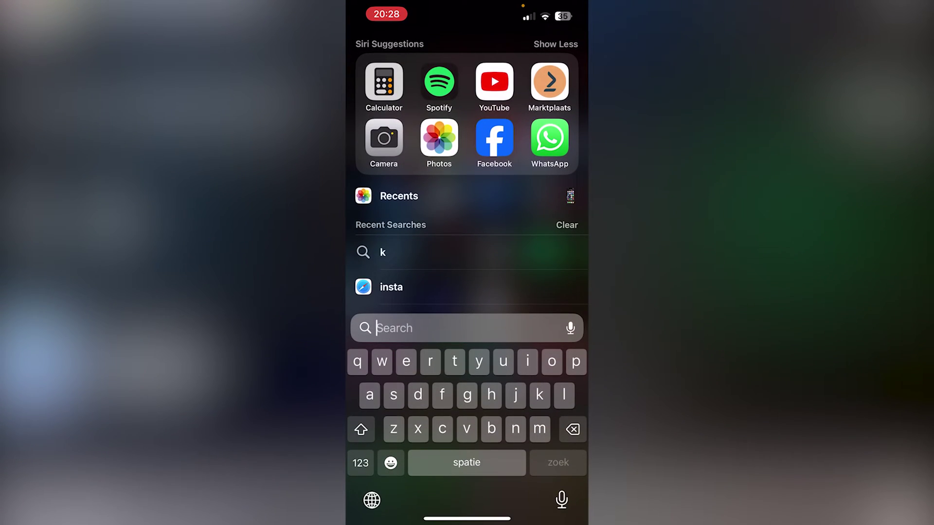
pyautogui.write('settings')
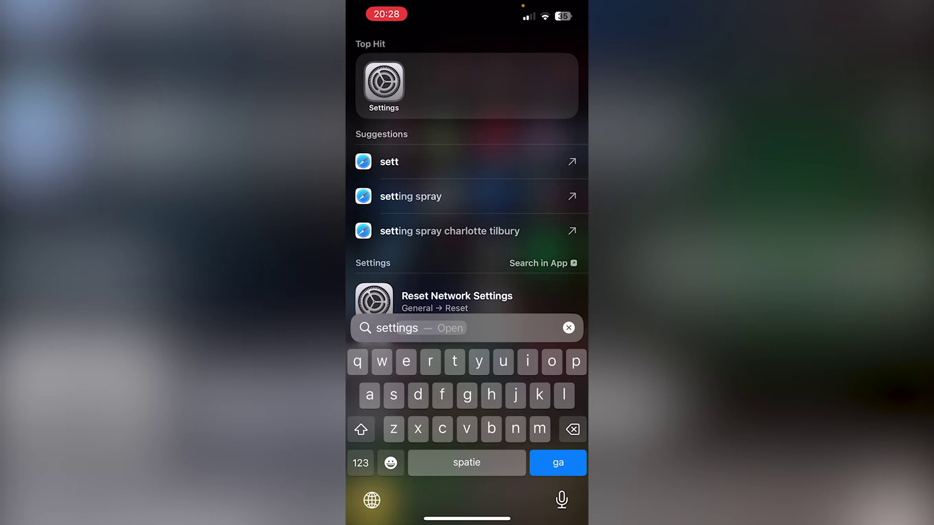
pyautogui.click(383, 82)
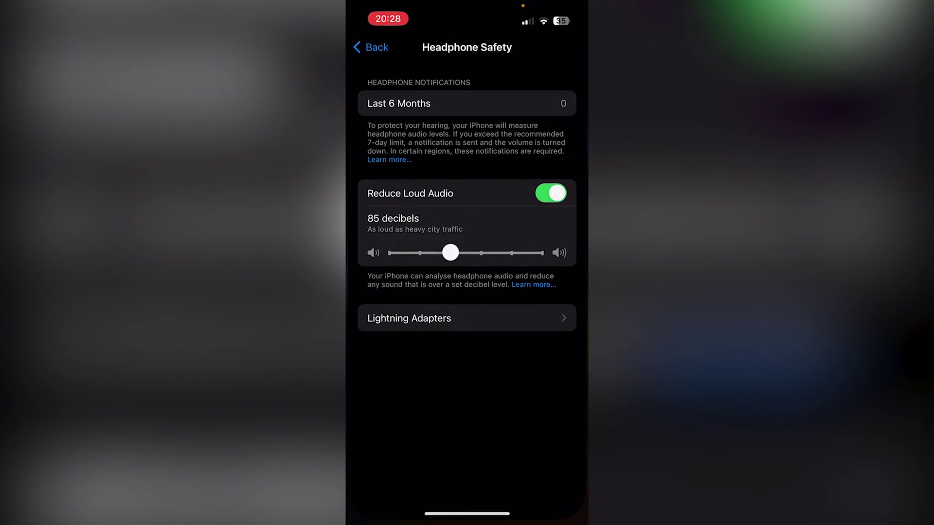
pyautogui.click(364, 43)
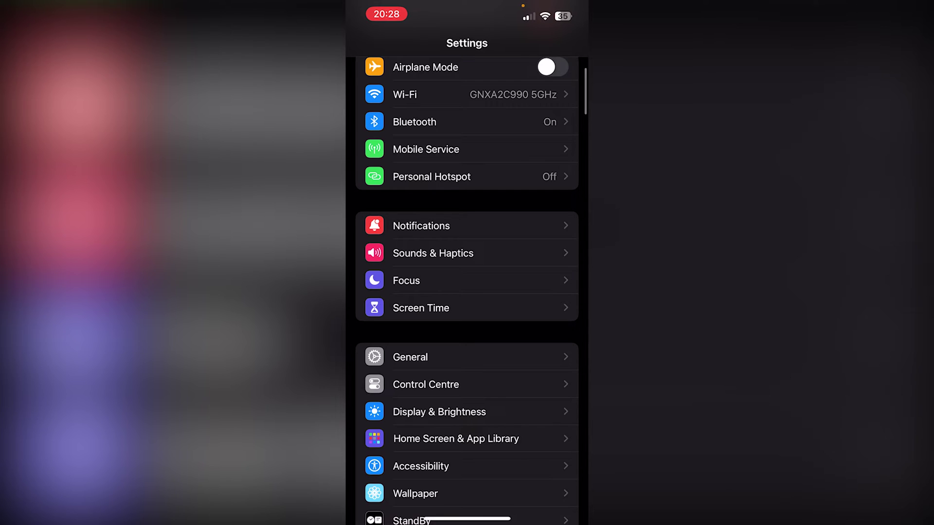
pyautogui.scroll(3, 468, 292)
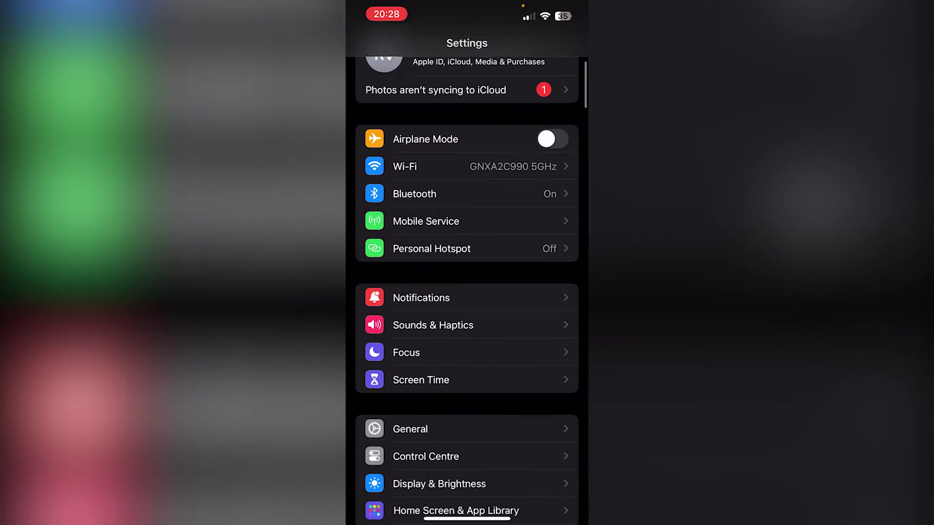
pyautogui.scroll(-1, 467, 292)
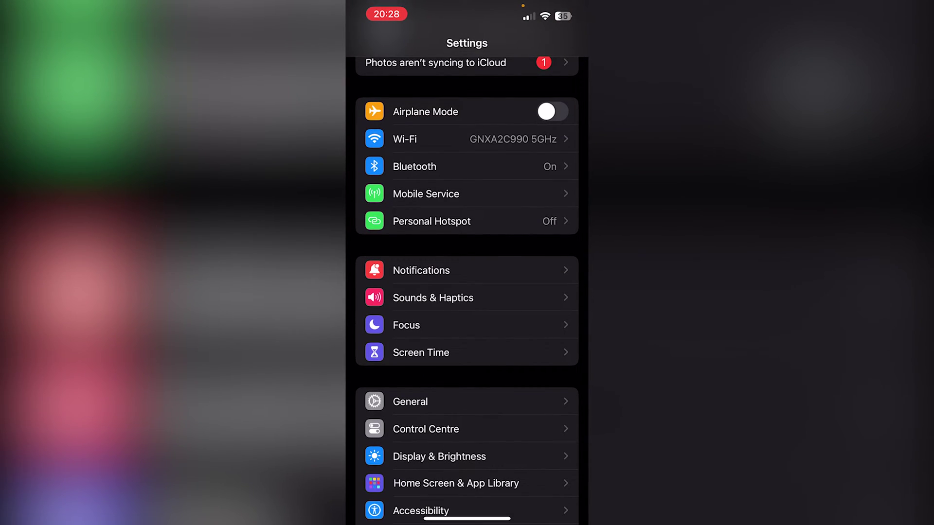
# Step: Switch off Reduce Loud Audio under Sounds & Haptics > Headphone Safety
pyautogui.click(467, 297)
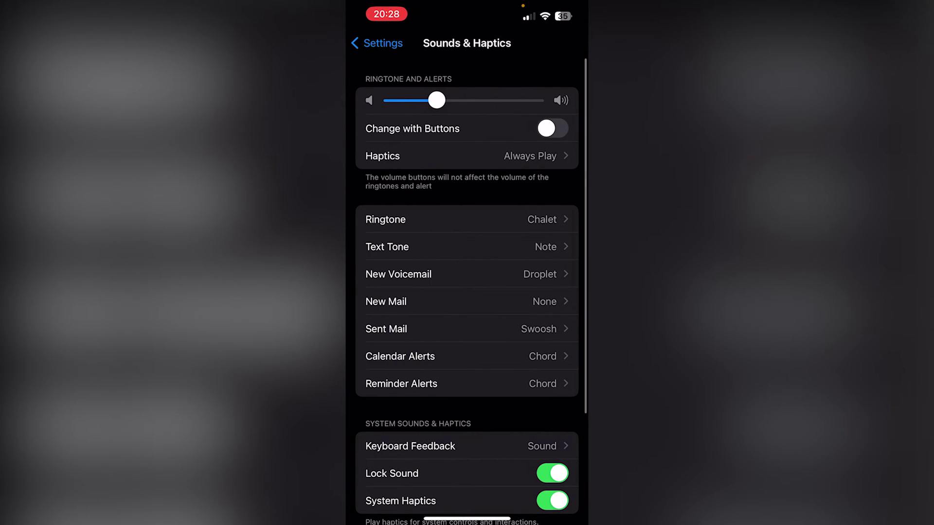
pyautogui.scroll(-4, 467, 292)
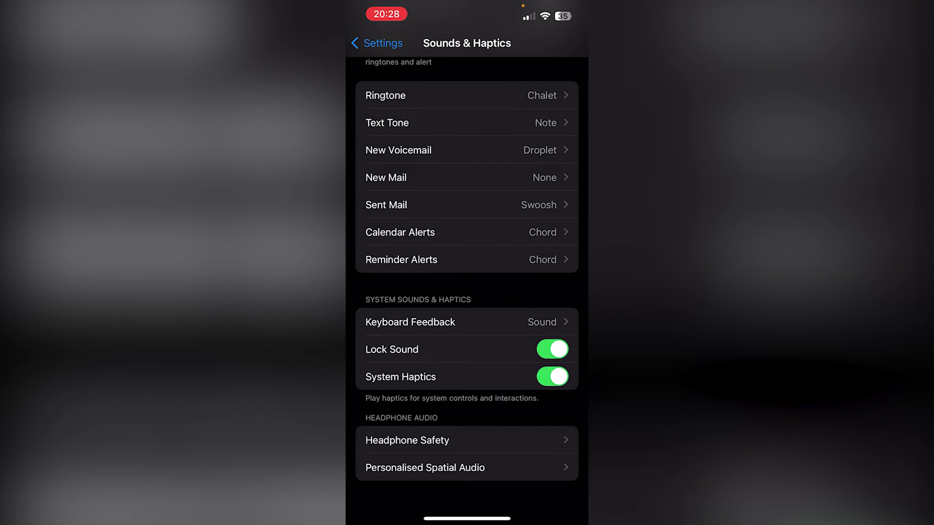
pyautogui.click(467, 441)
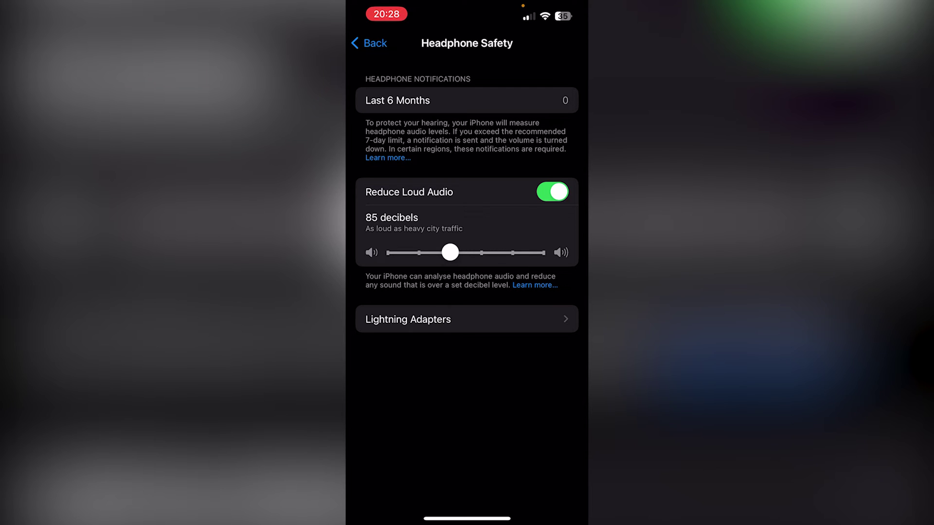
pyautogui.click(552, 192)
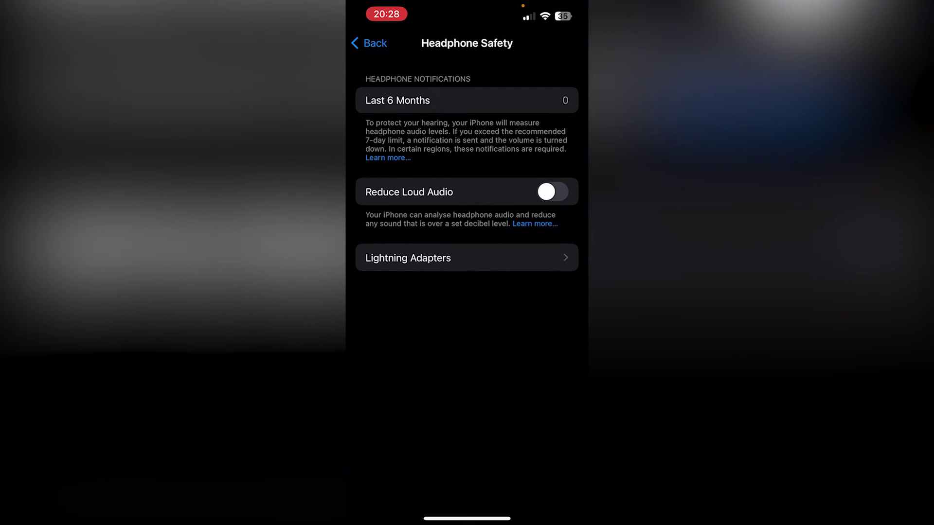